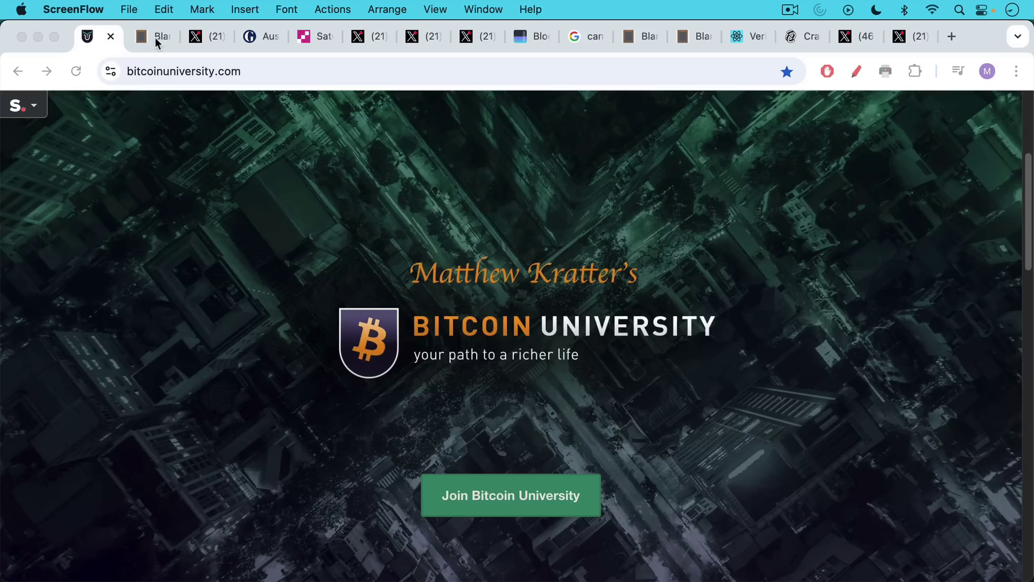
# Show the Blank Slate note 'How To Prove That You're Satoshi' in Chrome
pyautogui.click(156, 39)
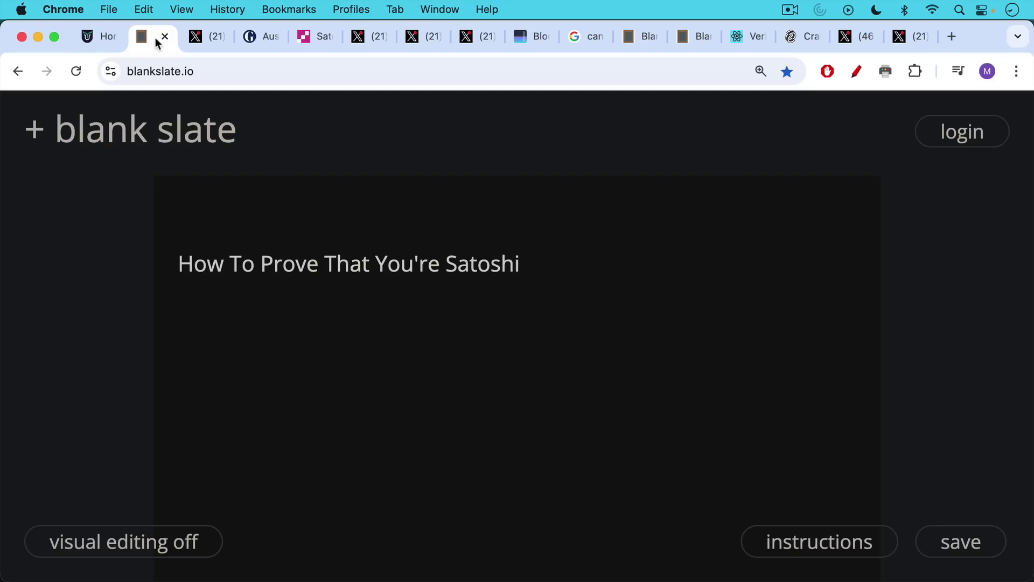
# View the X post with the clown-face photo, then the Guardian high court ruling article
pyautogui.click(199, 39)
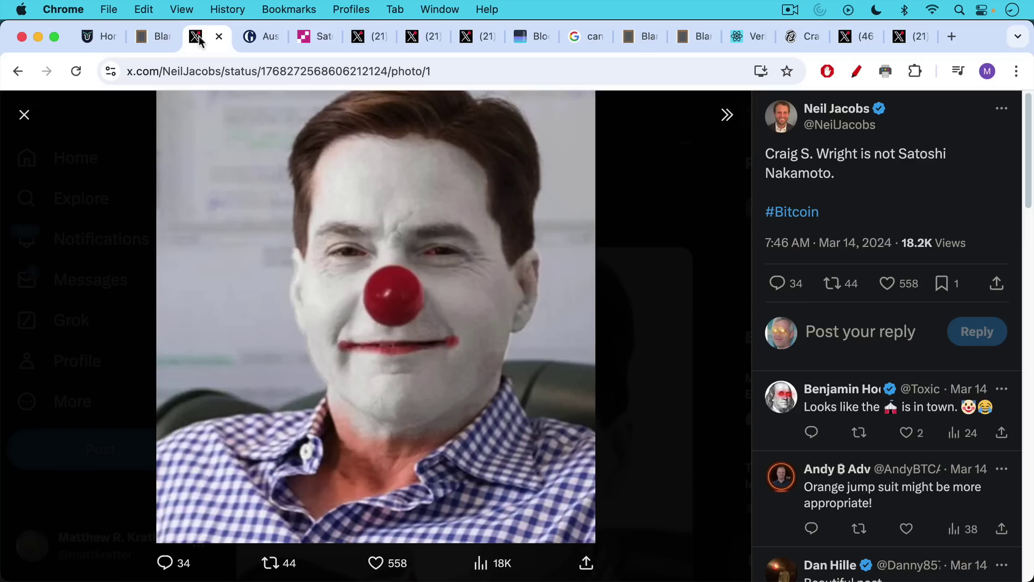
pyautogui.click(258, 41)
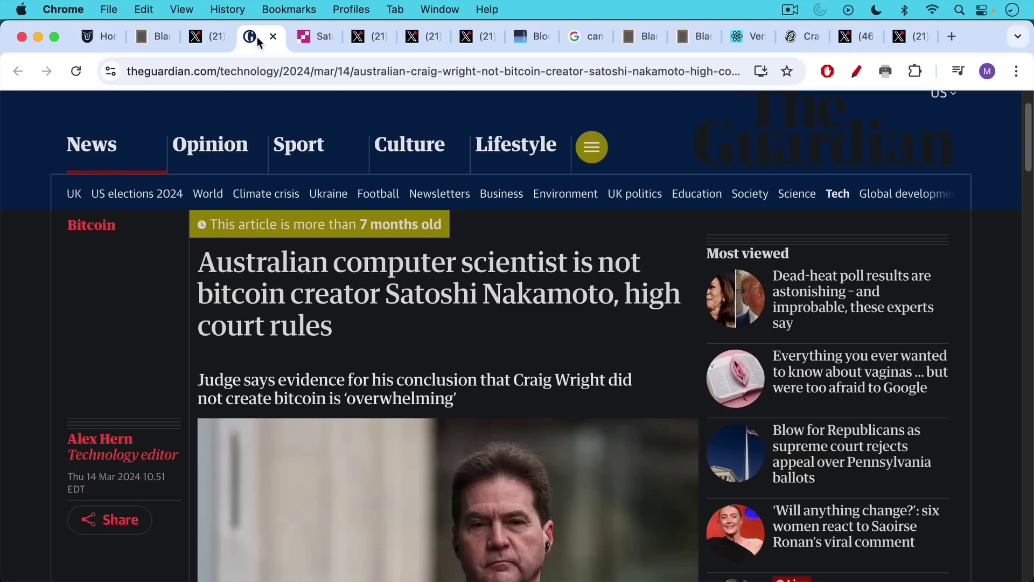
# Read the press release, then X posts on the on-stage claim, laptop trouble and fake screenshots
pyautogui.click(309, 37)
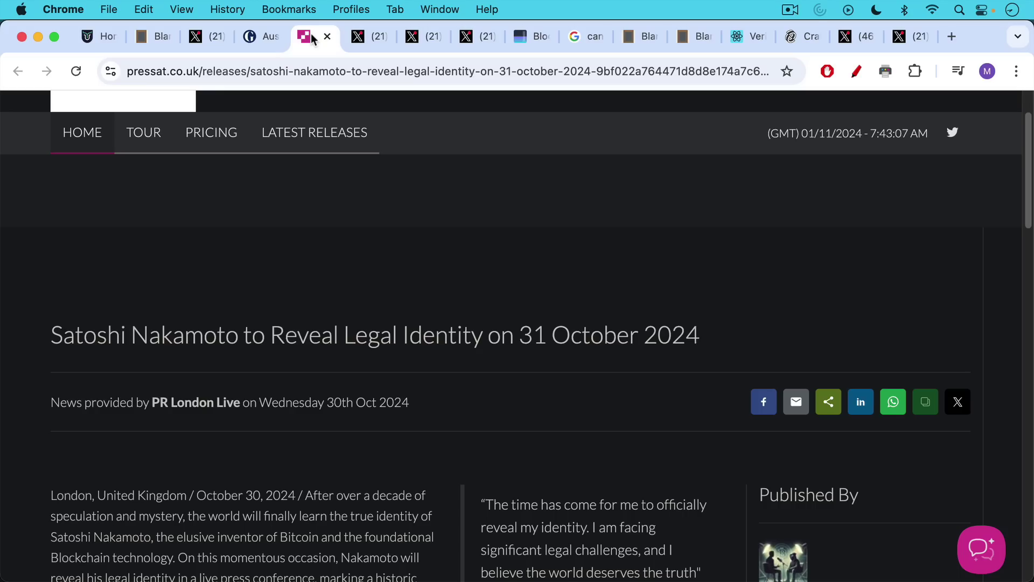
pyautogui.click(372, 42)
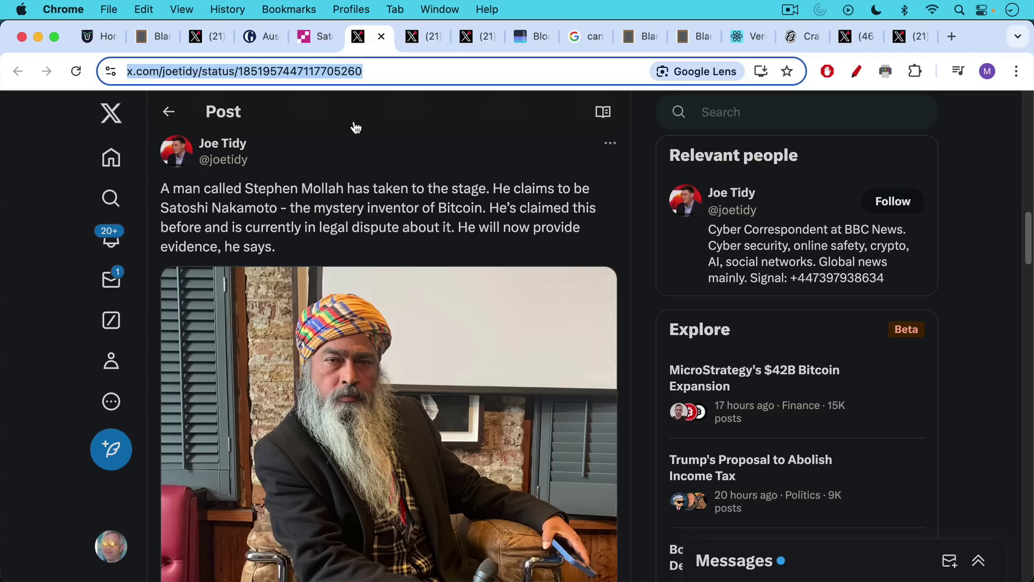
pyautogui.click(416, 35)
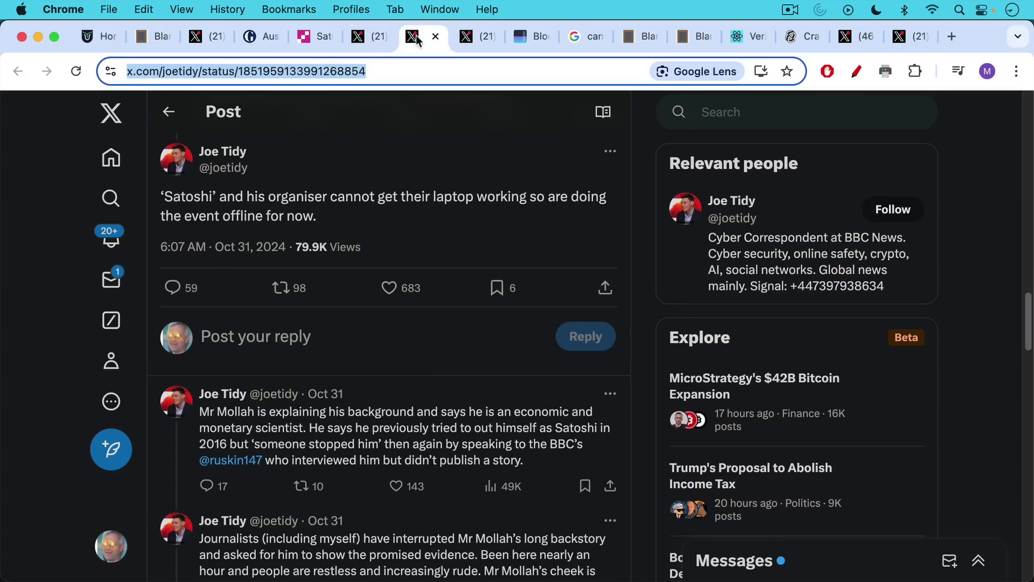
pyautogui.click(468, 36)
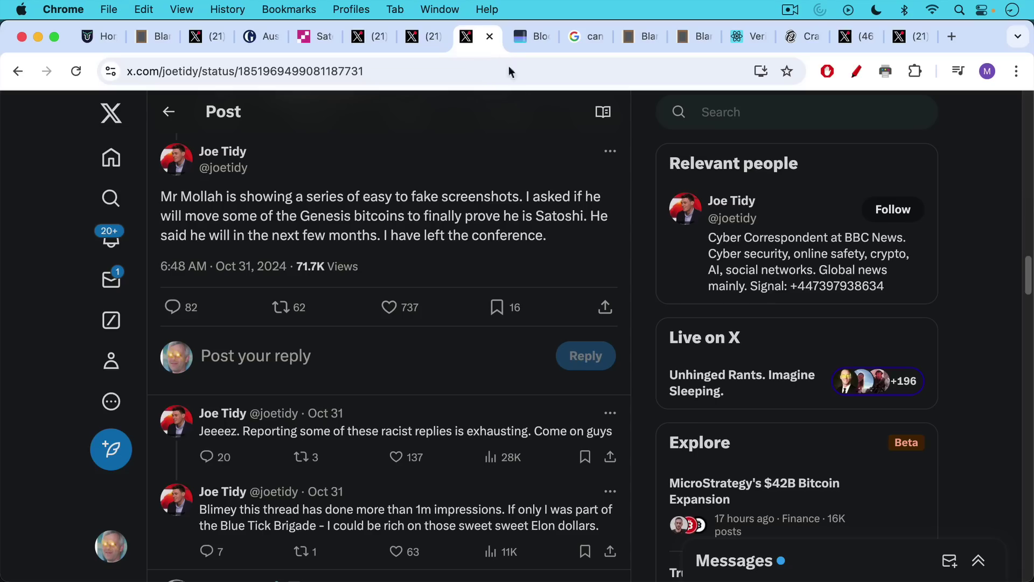
# Review the Genesis block 0 page (2009-01-03, 50.00 BTC subsidy) alongside the related X posts
pyautogui.click(538, 36)
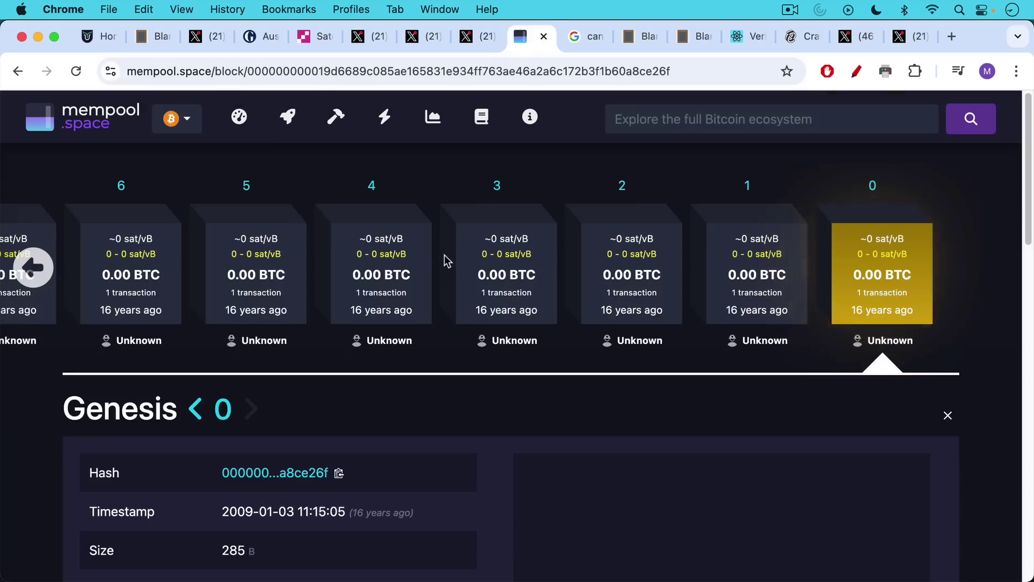
pyautogui.scroll(-2, 445, 254)
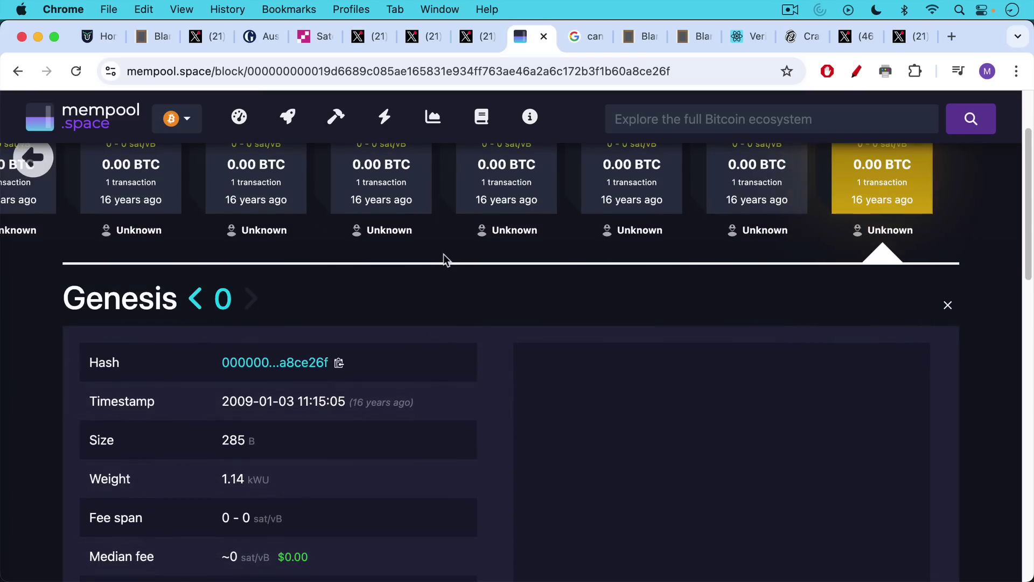
pyautogui.scroll(-4, 444, 254)
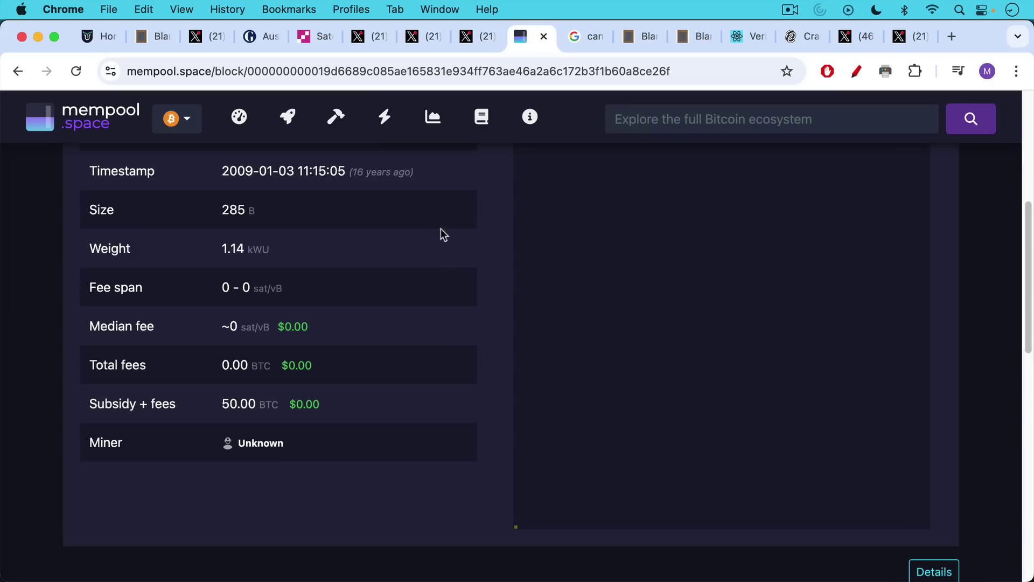
pyautogui.click(481, 36)
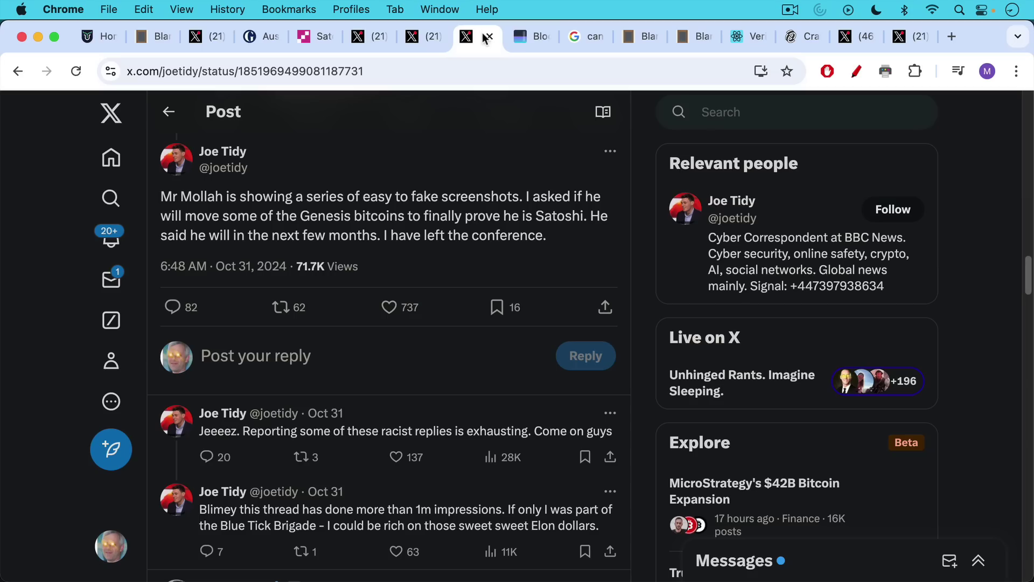
pyautogui.click(375, 41)
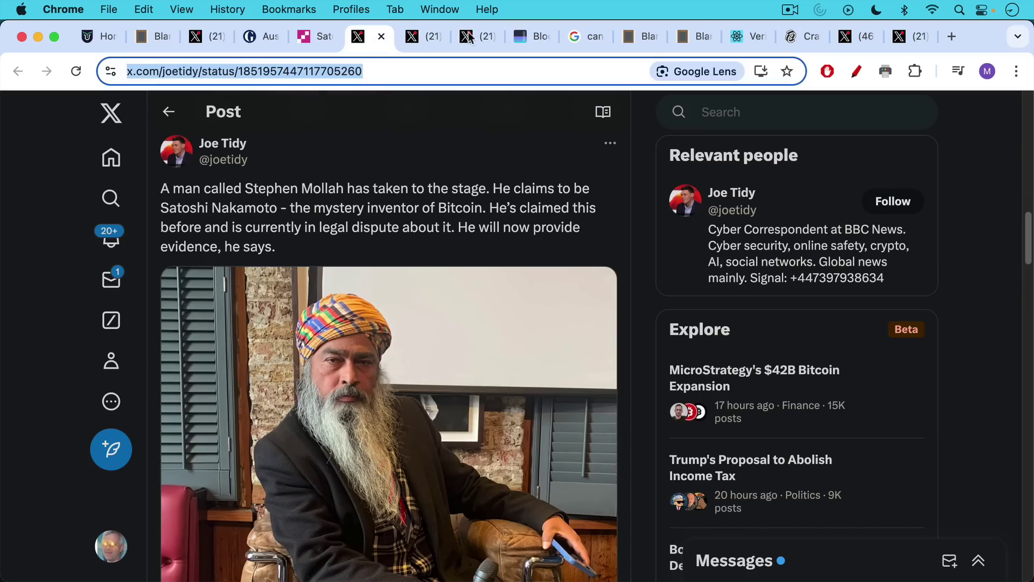
pyautogui.click(527, 37)
pyautogui.scroll(3, 435, 231)
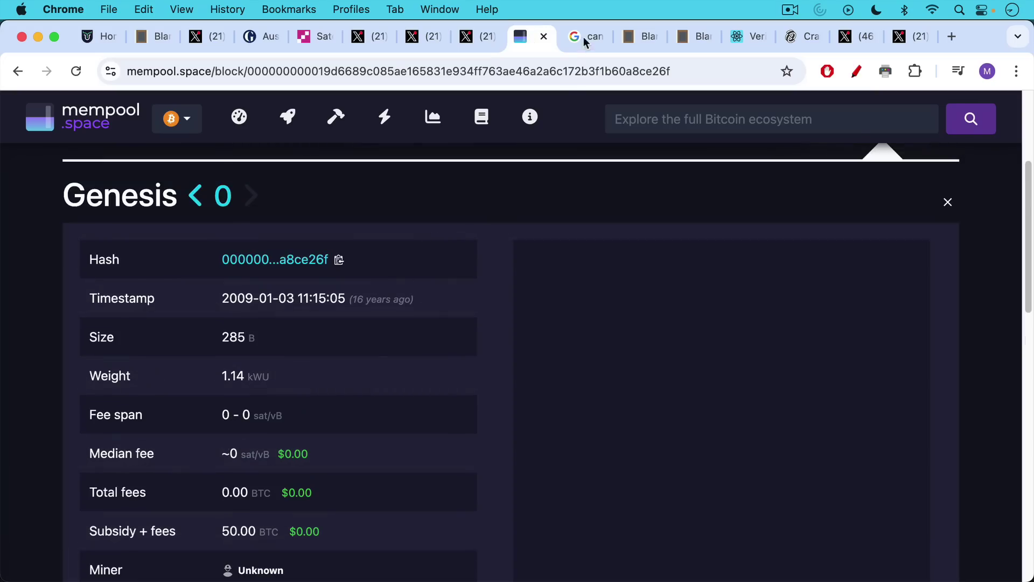
# Read the Google answer that Genesis coins can never be moved, then return to the proof note
pyautogui.click(583, 36)
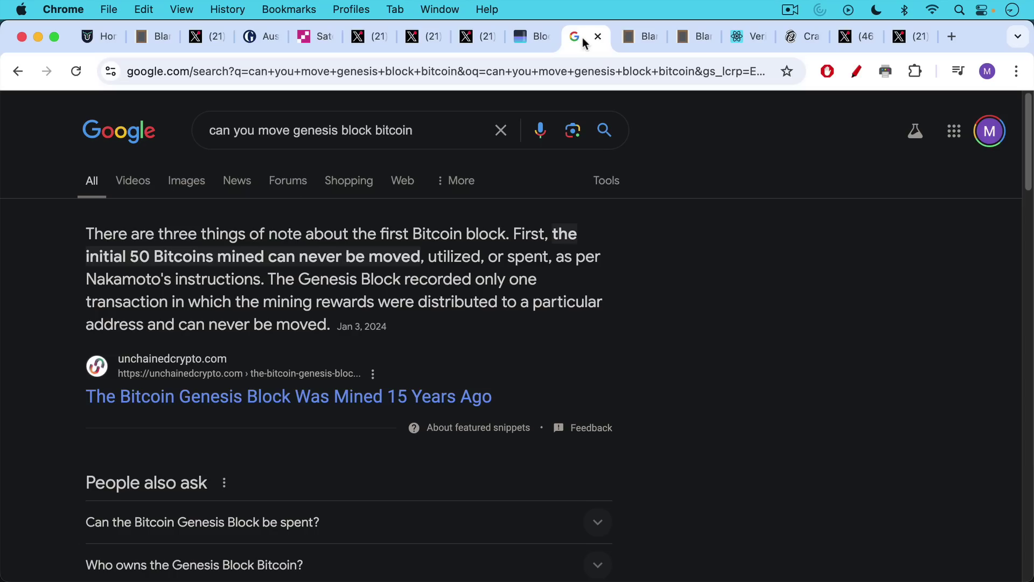
pyautogui.click(642, 37)
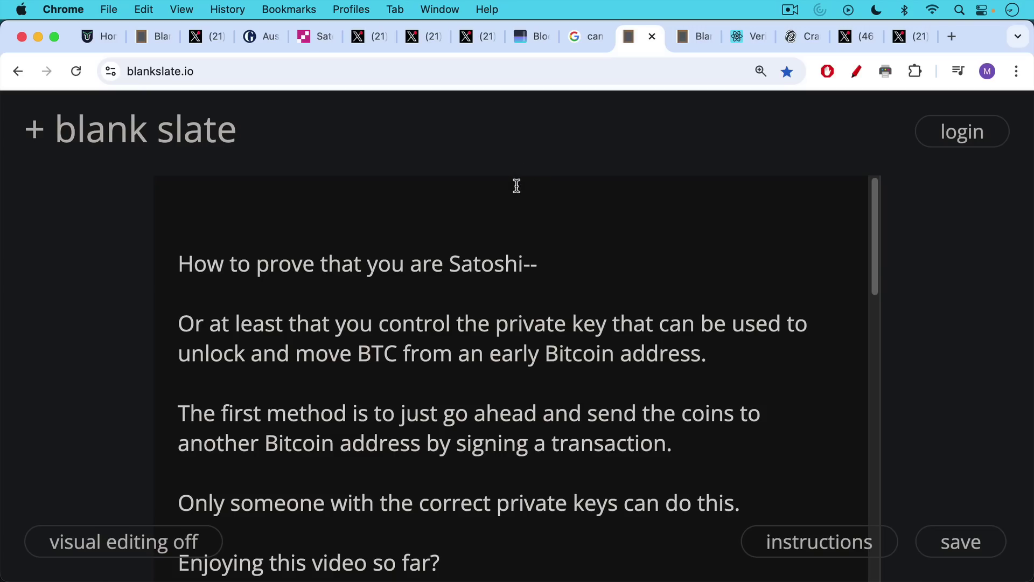
pyautogui.scroll(-5, 514, 185)
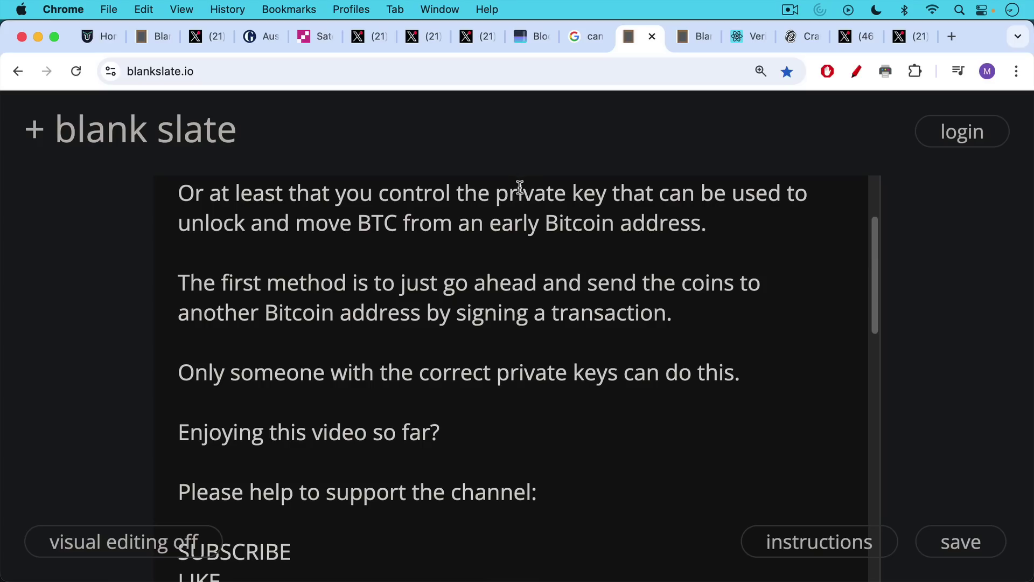
pyautogui.scroll(-2, 521, 186)
pyautogui.scroll(-2, 520, 187)
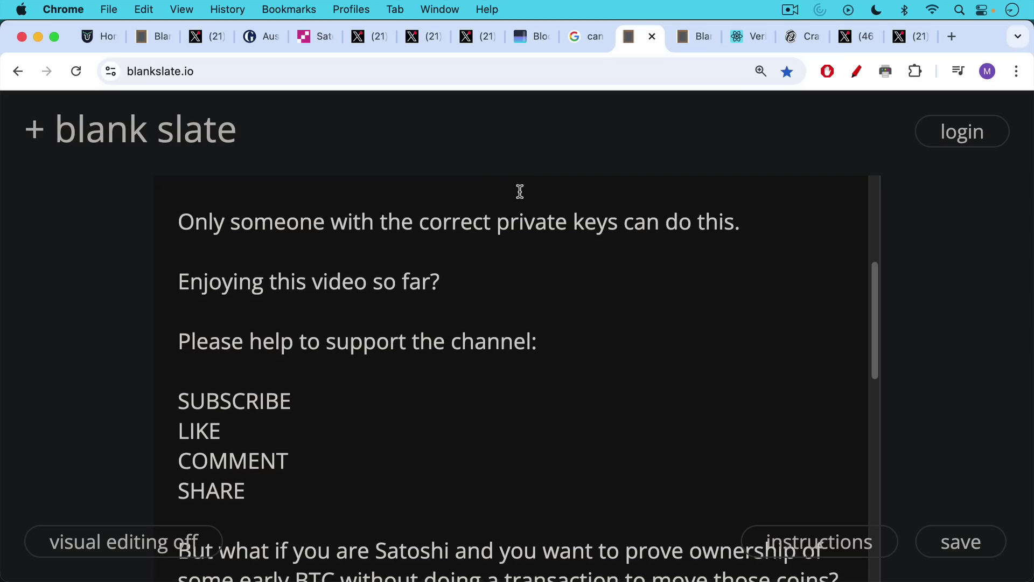
pyautogui.scroll(-3, 519, 190)
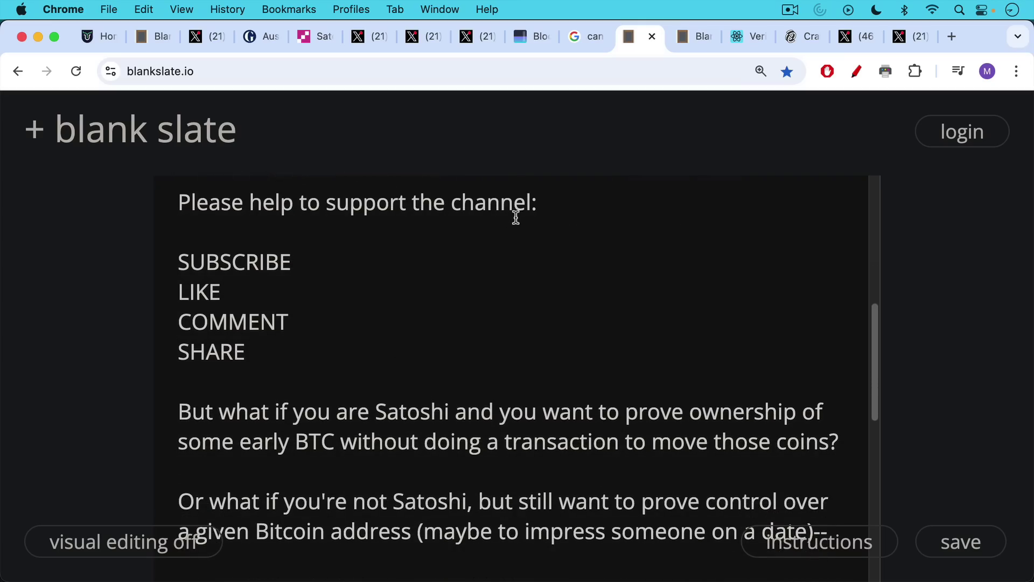
# Read through the note's proof methods, then bring up the one-line message note for copying
pyautogui.scroll(-3, 516, 217)
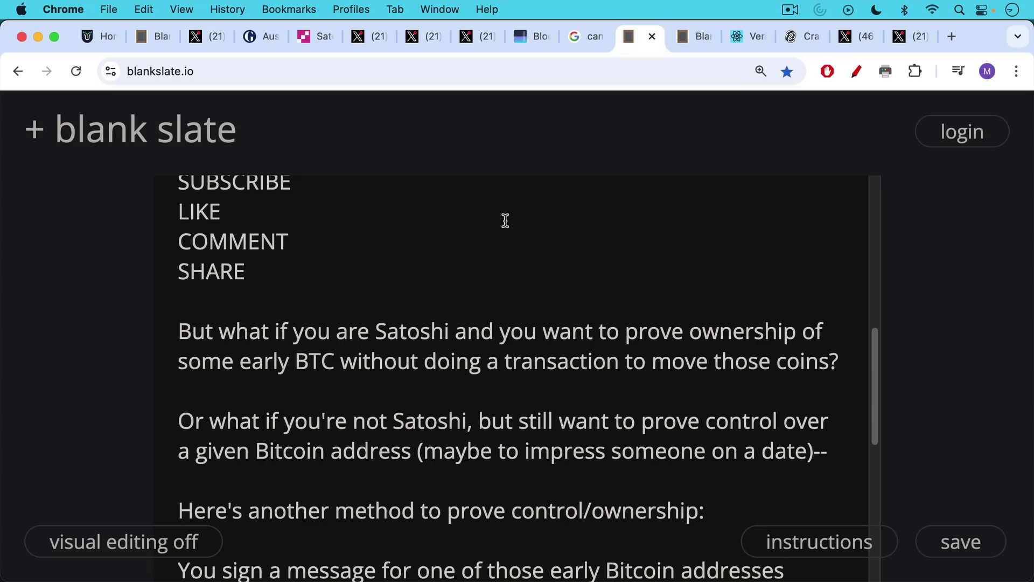
pyautogui.scroll(-3, 506, 221)
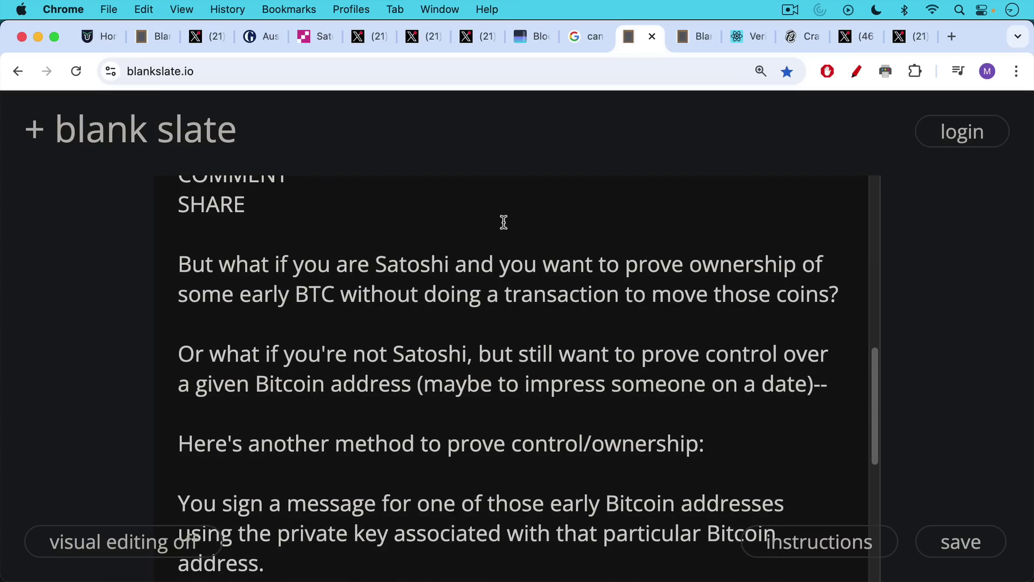
pyautogui.scroll(-1, 504, 222)
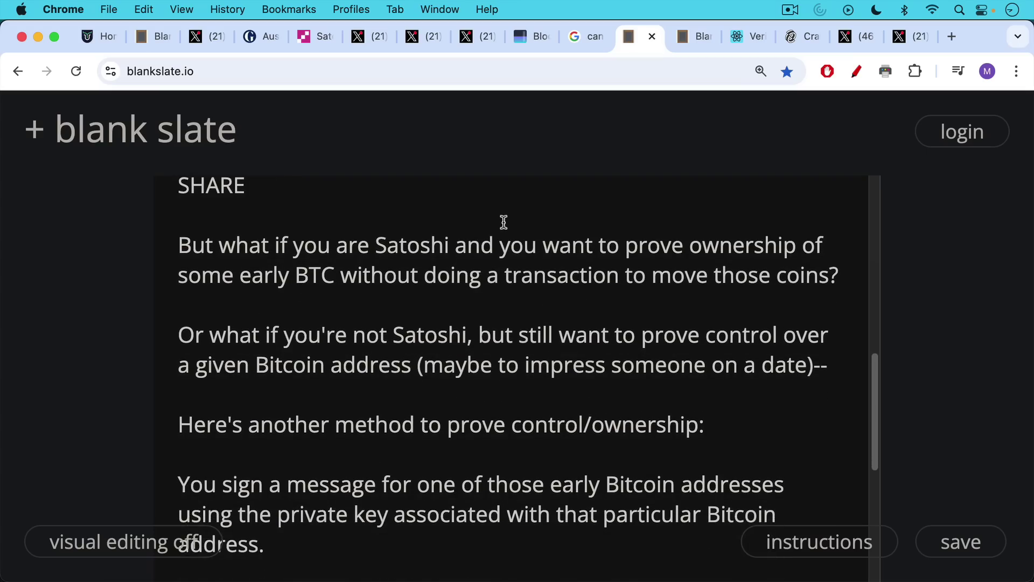
pyautogui.scroll(-5, 504, 221)
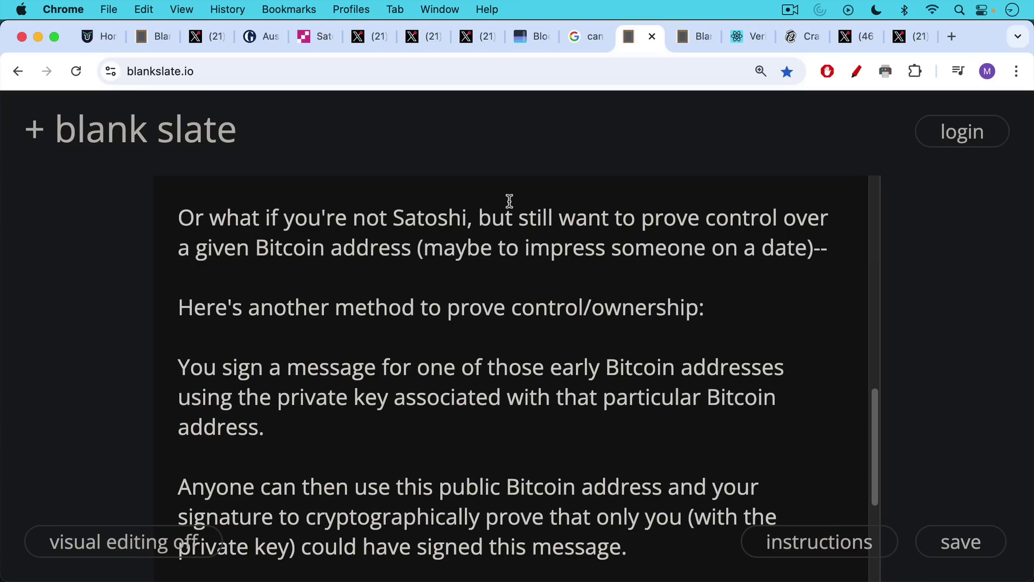
pyautogui.scroll(-3, 507, 252)
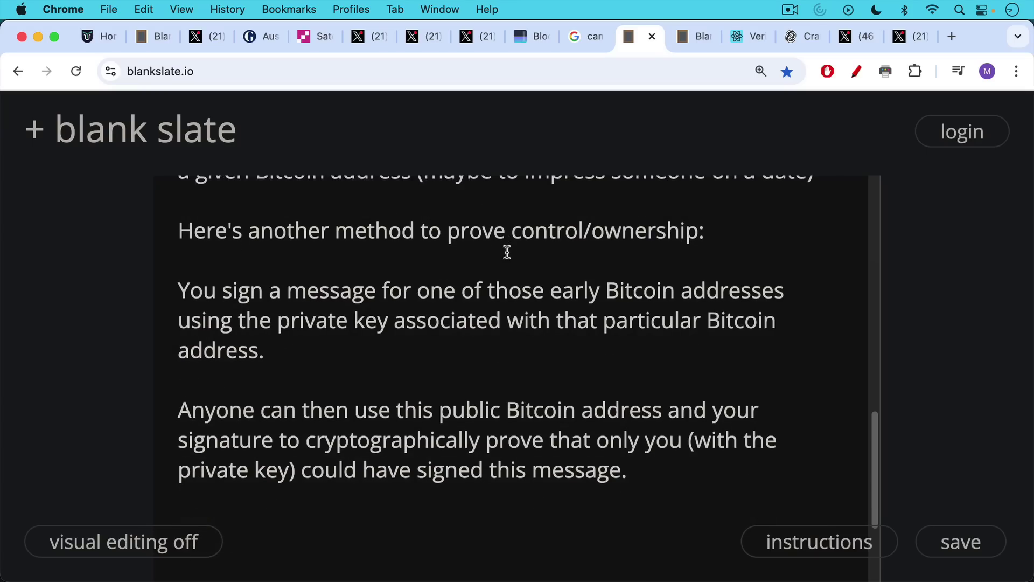
pyautogui.scroll(-2, 506, 251)
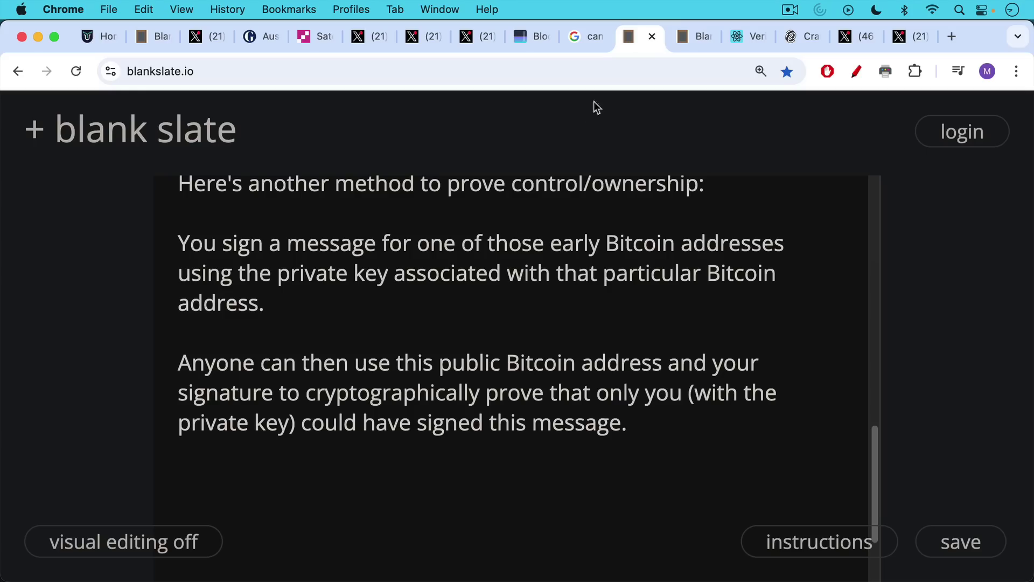
pyautogui.click(692, 37)
pyautogui.rightClick(418, 265)
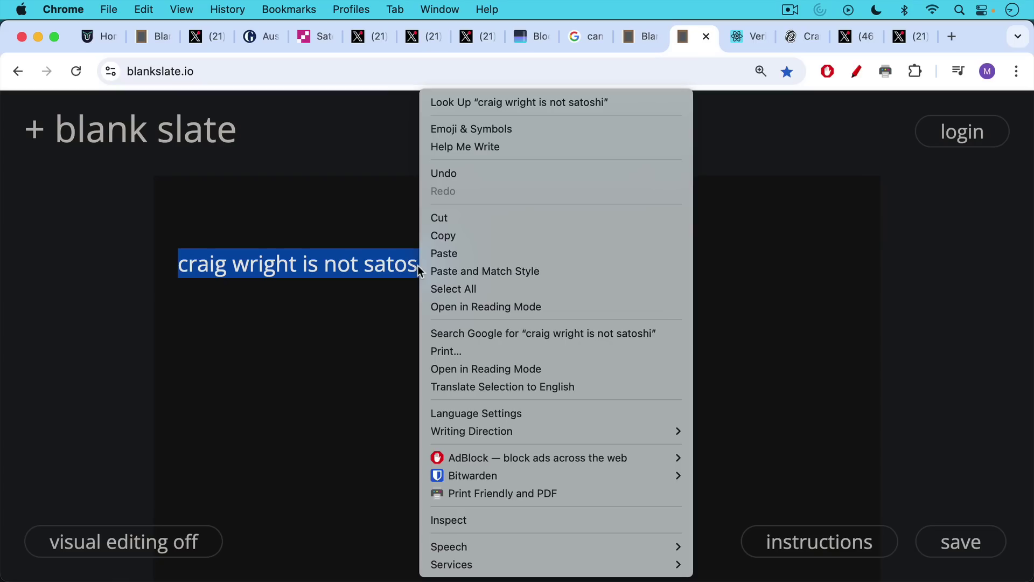
# Copy the one-line message and bring Sparrow Wallet to the front
pyautogui.click(461, 232)
pyautogui.moveTo(522, 579)
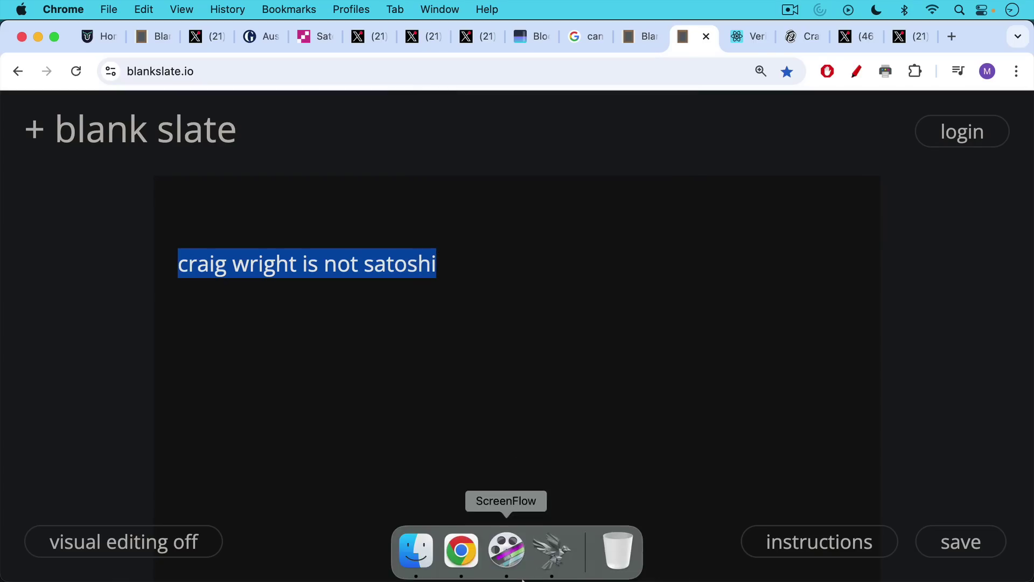
pyautogui.click(552, 549)
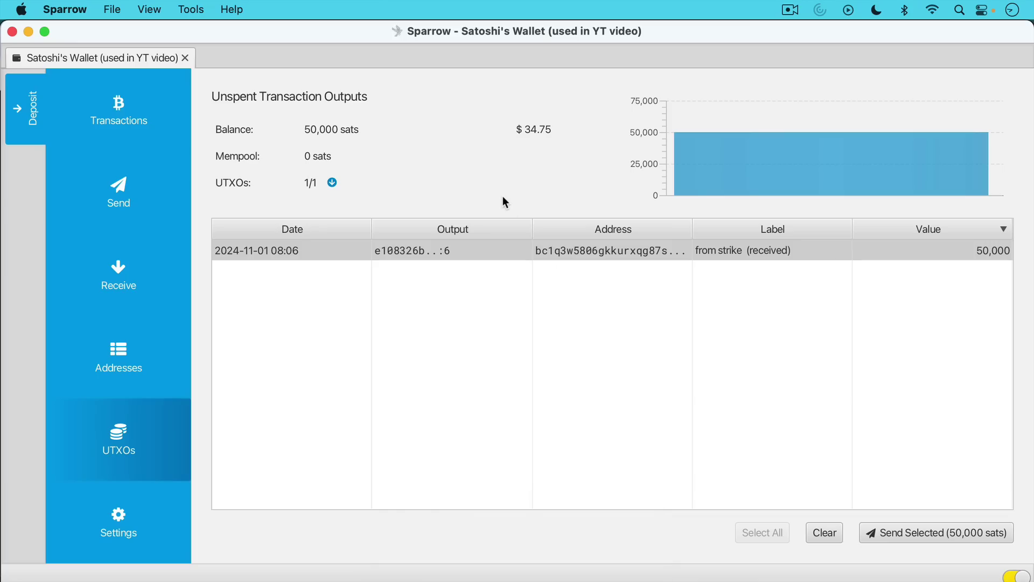
# Check the transaction history, then show the UTXOs list with the 50,000-sat output
pyautogui.click(152, 115)
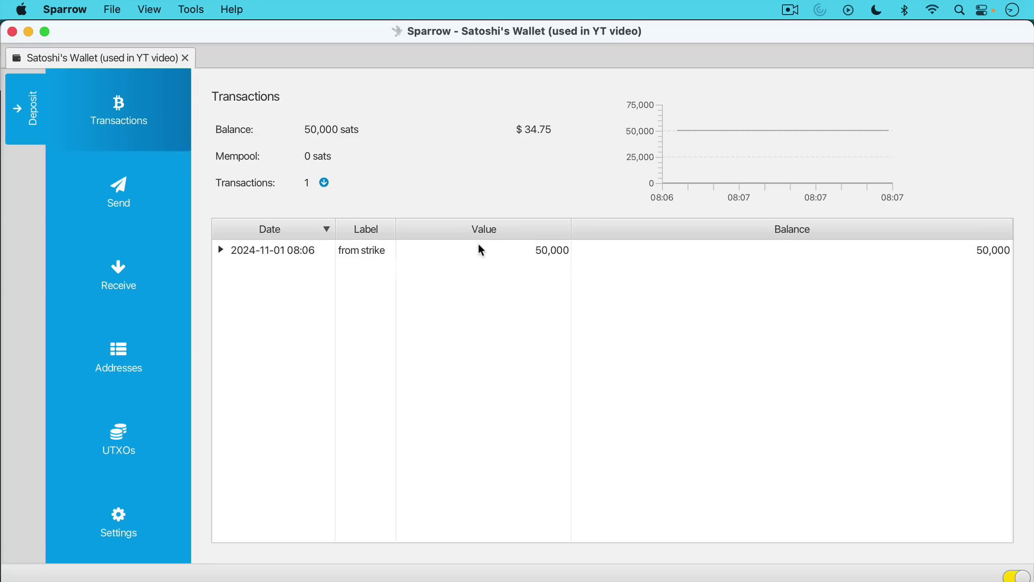
pyautogui.click(143, 445)
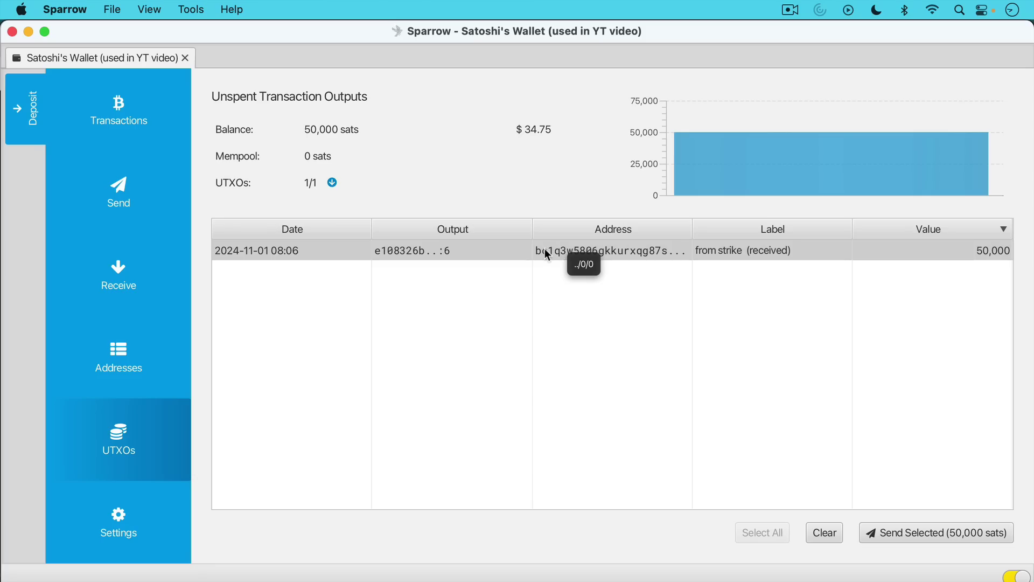
pyautogui.click(187, 12)
pyautogui.click(196, 8)
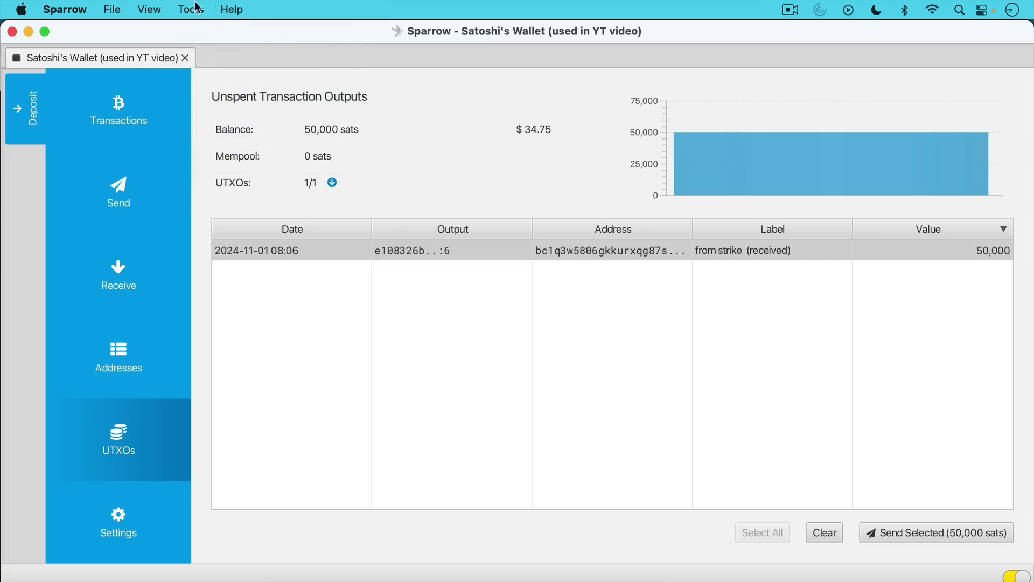
# Open Sign/Verify Message for the UTXO's bc1 address and paste the copied message
pyautogui.rightClick(549, 249)
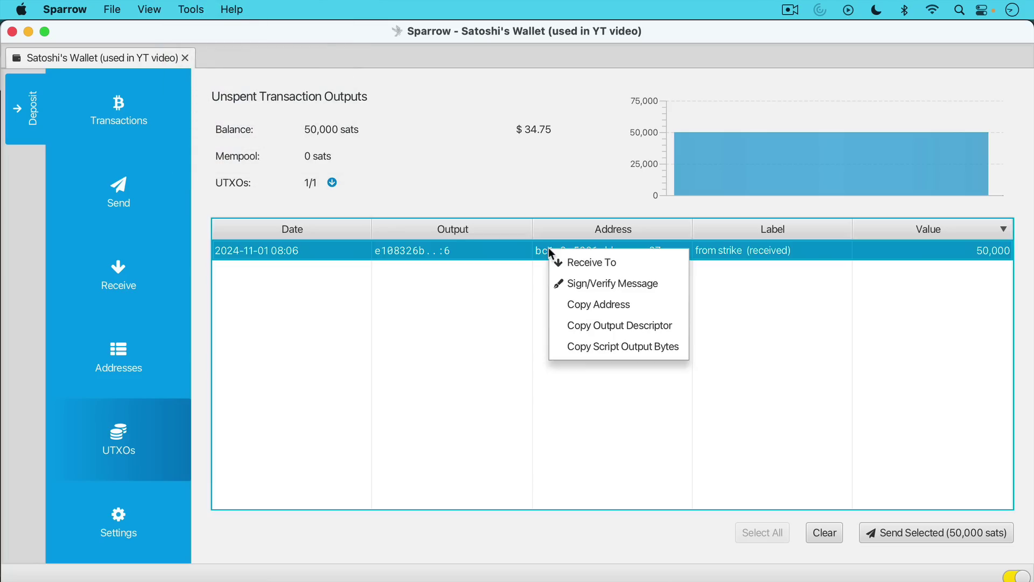
pyautogui.click(585, 283)
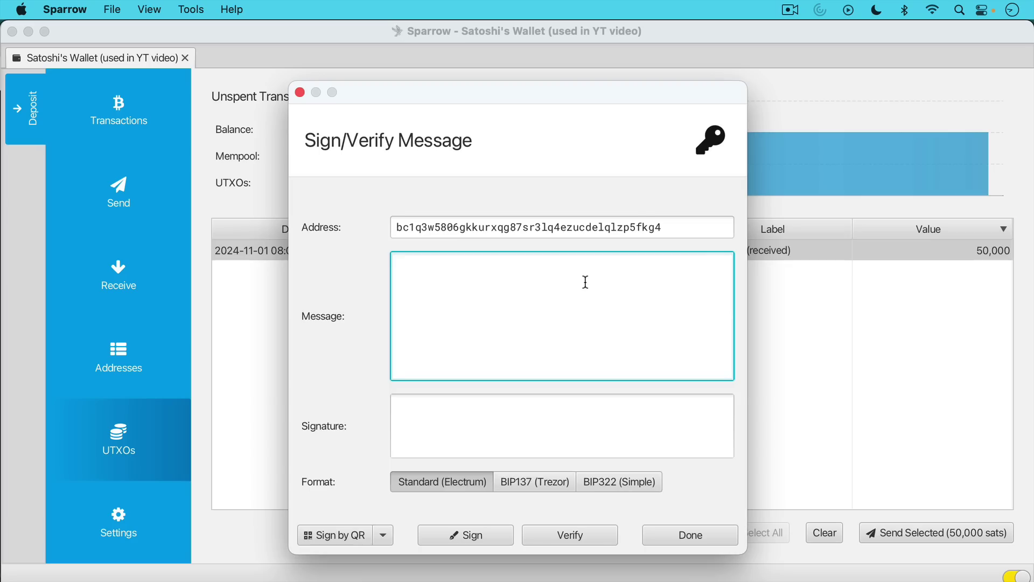
pyautogui.rightClick(505, 274)
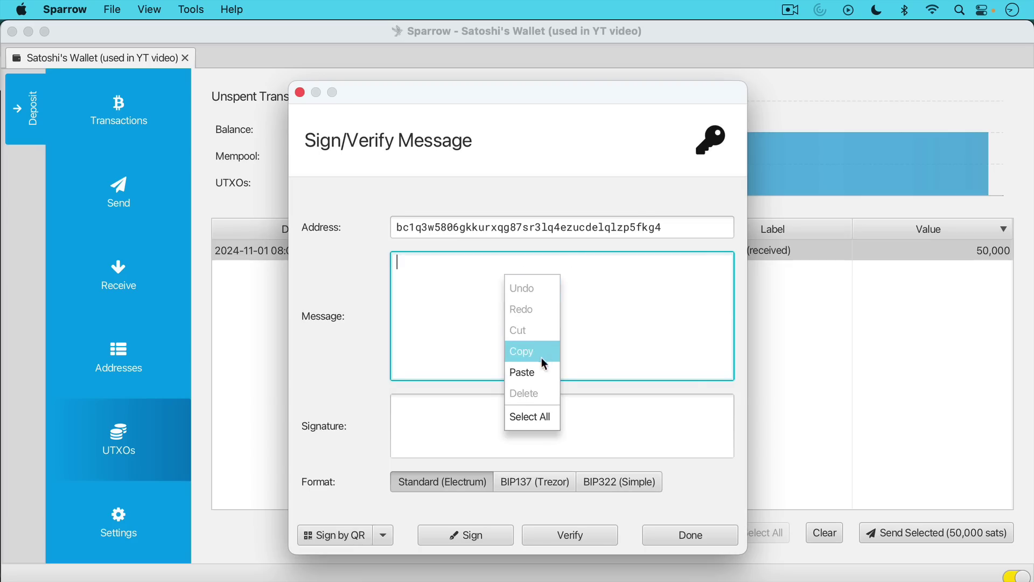
pyautogui.click(538, 370)
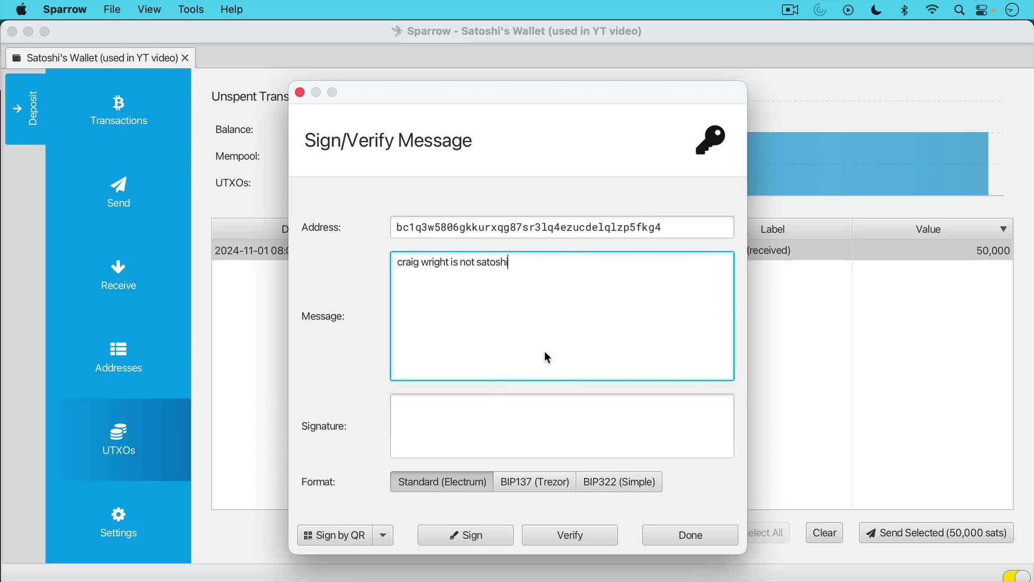
# Sign the message with a Standard (Electrum) signature and confirm it verifies
pyautogui.click(476, 535)
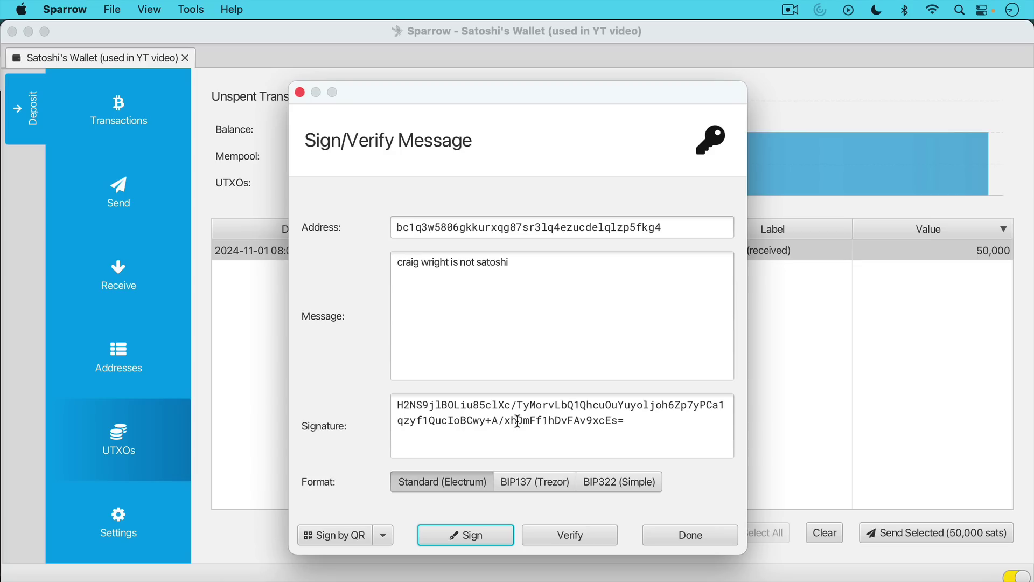
pyautogui.click(572, 534)
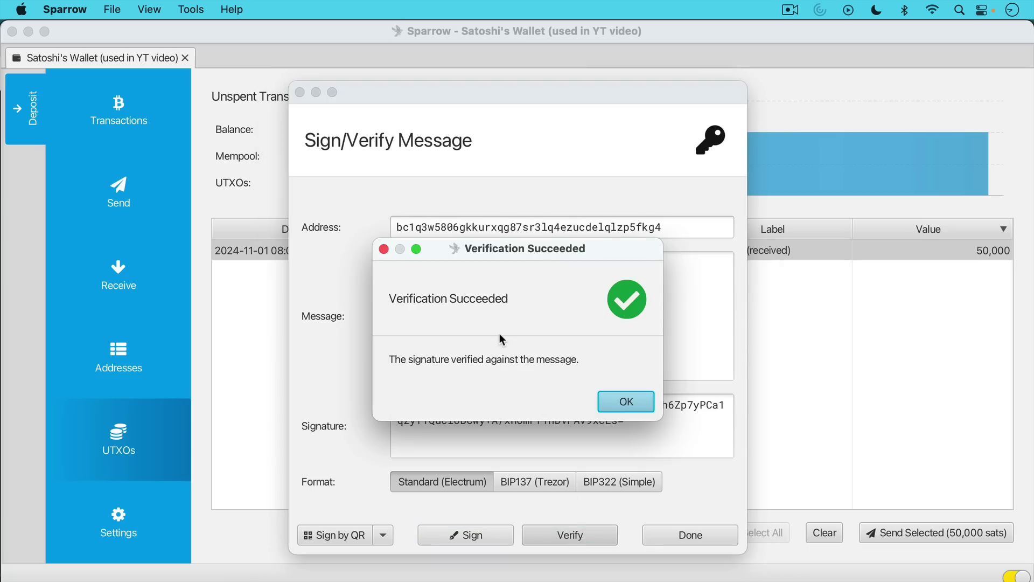
pyautogui.click(625, 404)
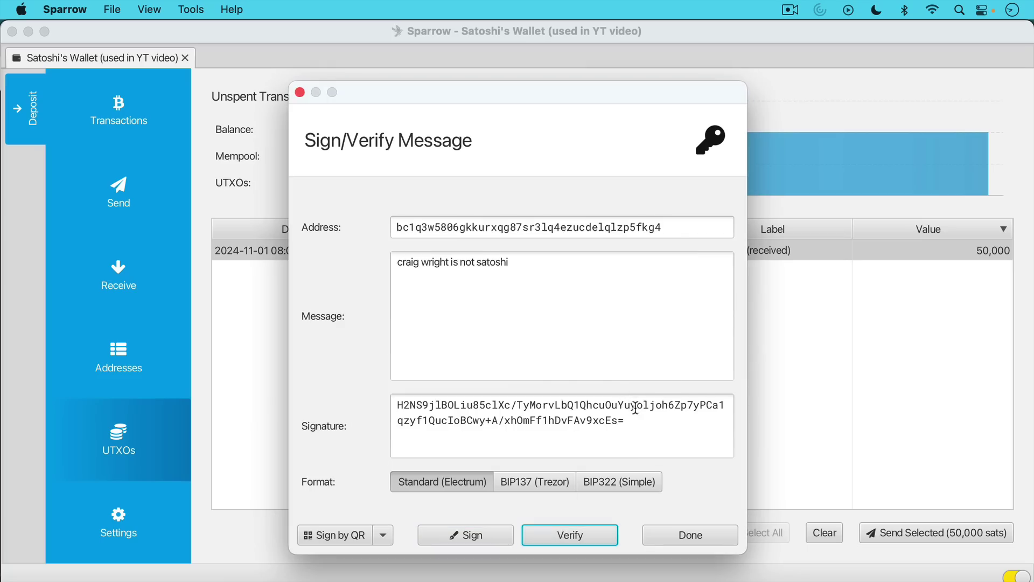
# Copy the generated signature text and close the Sign/Verify Message dialog with Done
pyautogui.moveTo(628, 422); pyautogui.dragTo(395, 407)
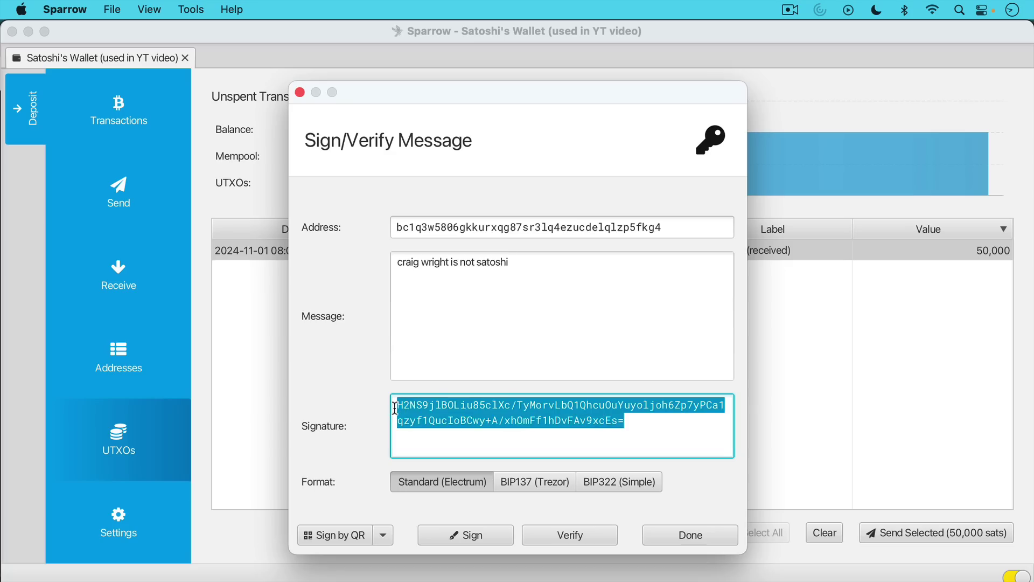
pyautogui.rightClick(419, 411)
pyautogui.click(467, 502)
pyautogui.rightClick(501, 415)
pyautogui.click(530, 498)
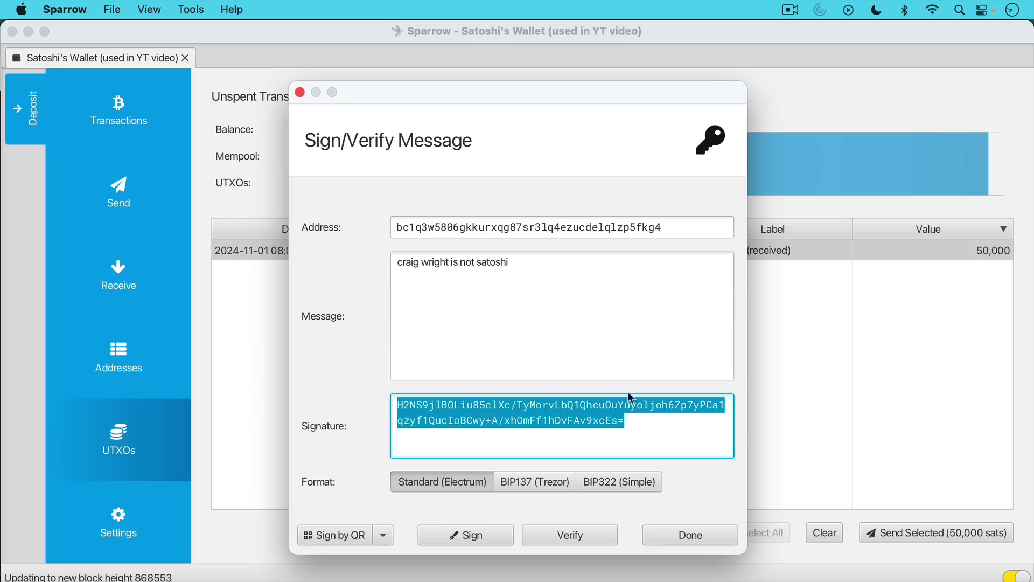
pyautogui.click(678, 534)
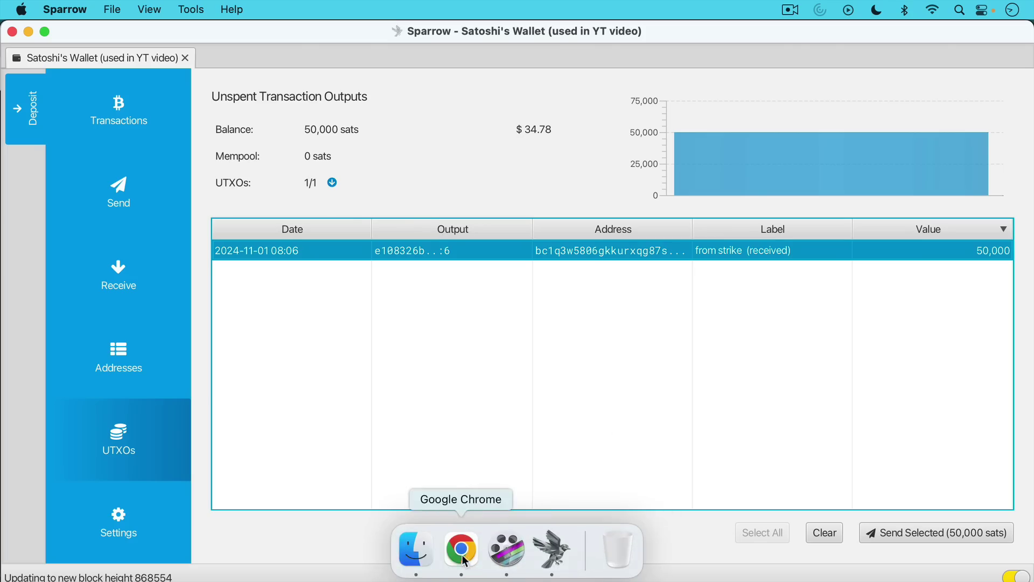
# Paste the signature into verifybitcoinmessage.com's Signature field and verify it as a Valid signature
pyautogui.click(462, 553)
pyautogui.click(741, 40)
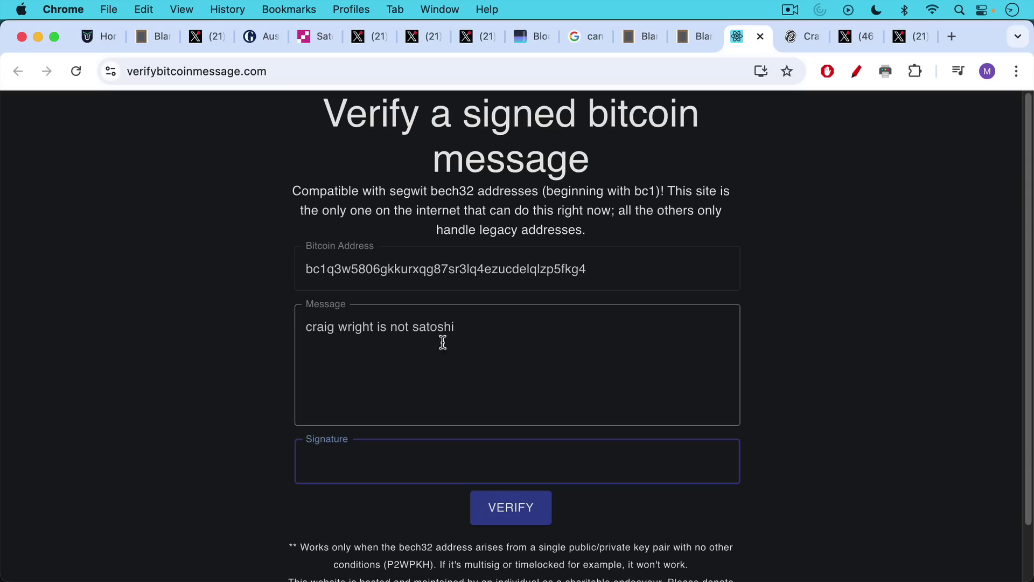
pyautogui.rightClick(383, 461)
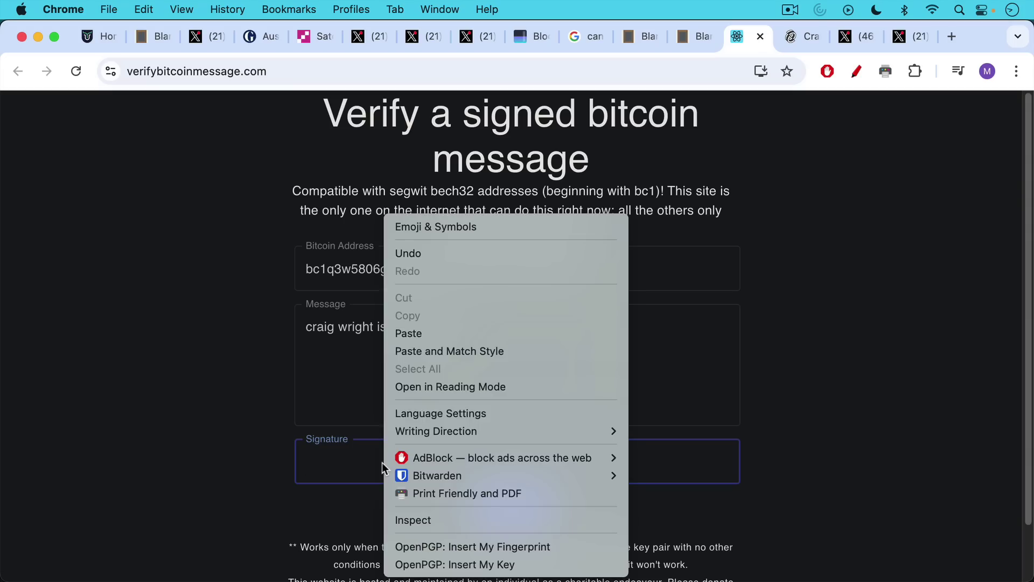
pyautogui.click(430, 333)
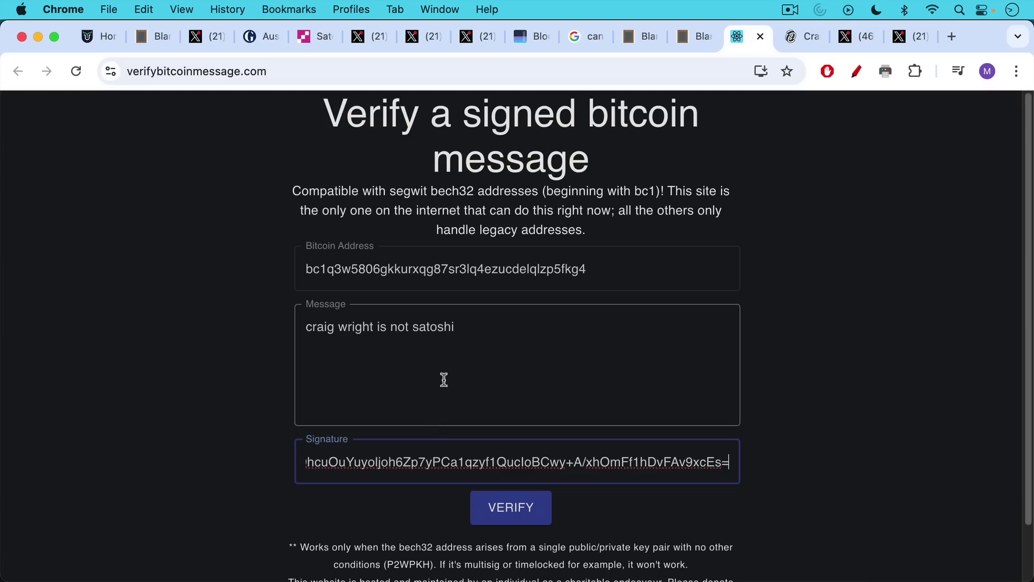
pyautogui.click(519, 513)
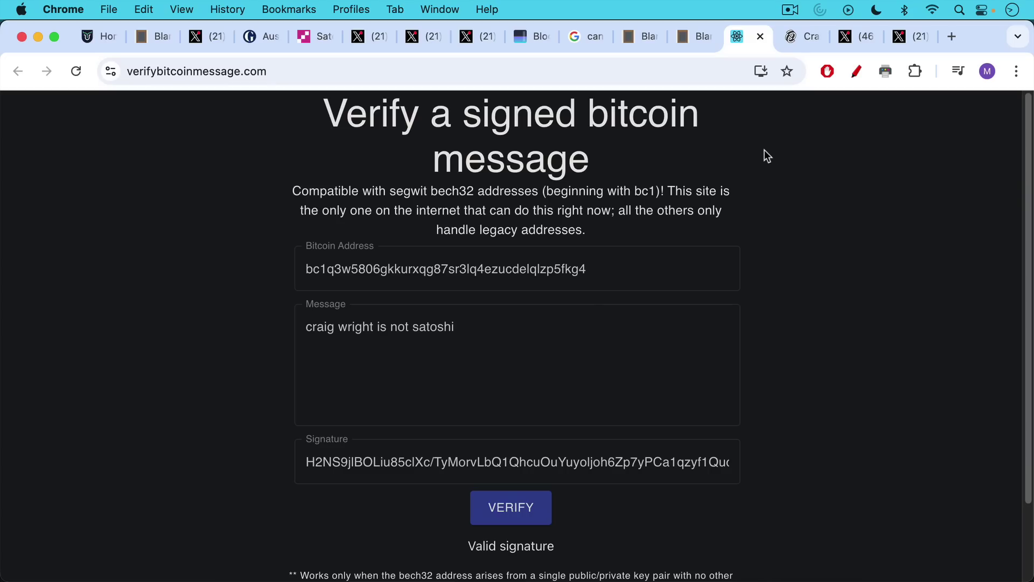
# Read the Decrypt piece on 145 addresses calling the claimant a fraud, then the X meme mocking him
pyautogui.click(804, 37)
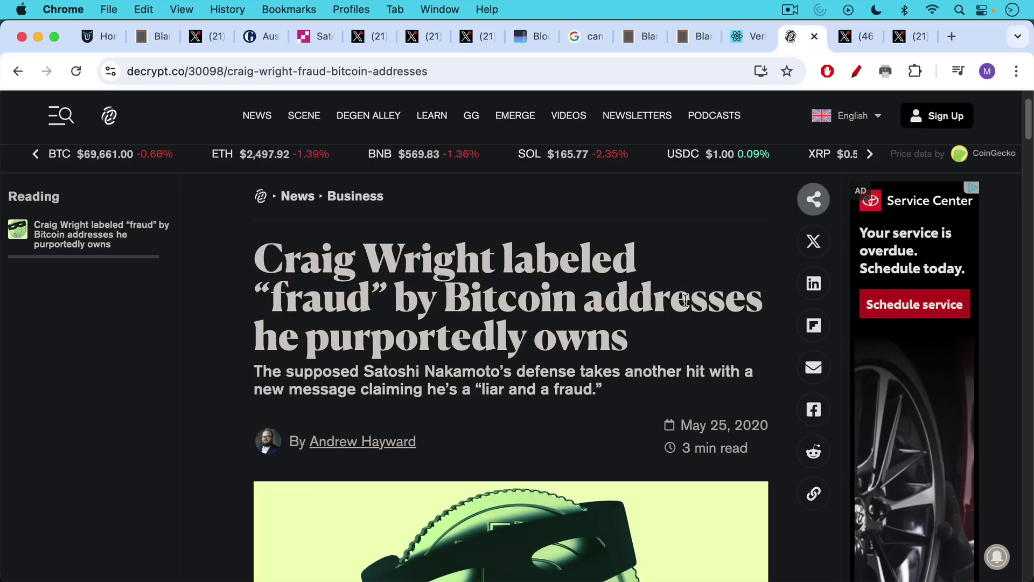
pyautogui.click(851, 37)
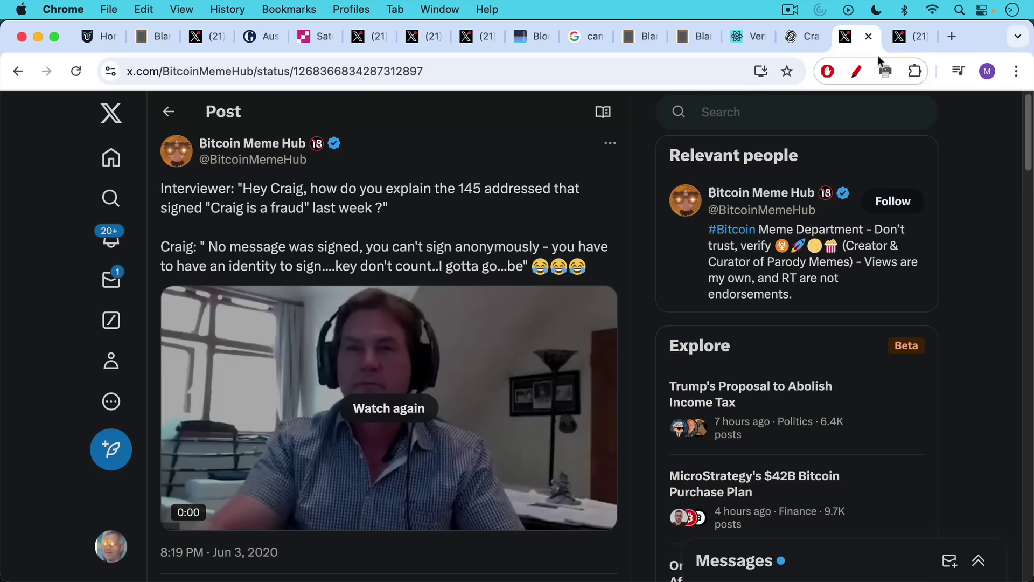
# View the reporter's Oct 31, 2024 X post with the photo of the self-proclaimed Satoshi on stage
pyautogui.click(905, 37)
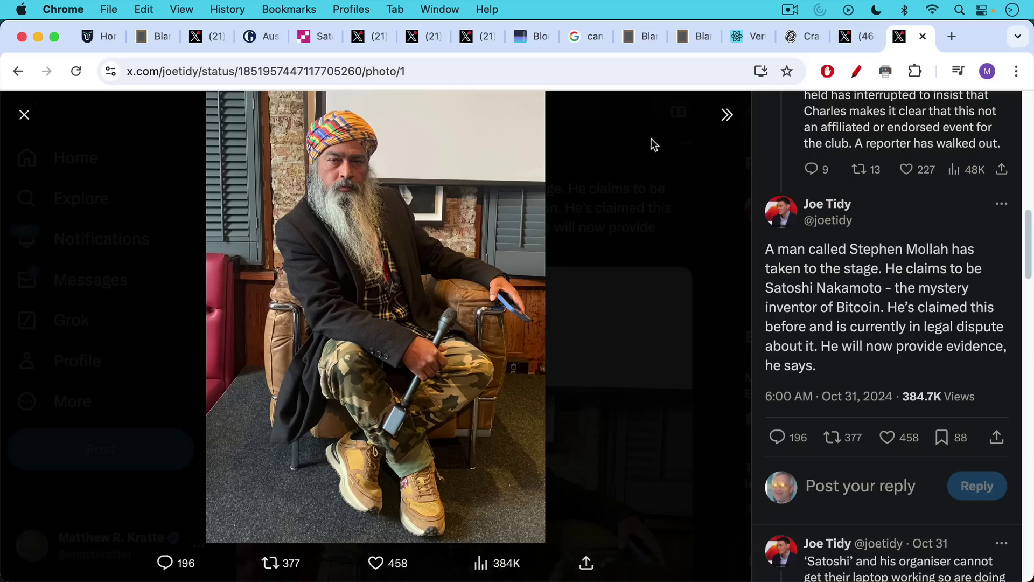